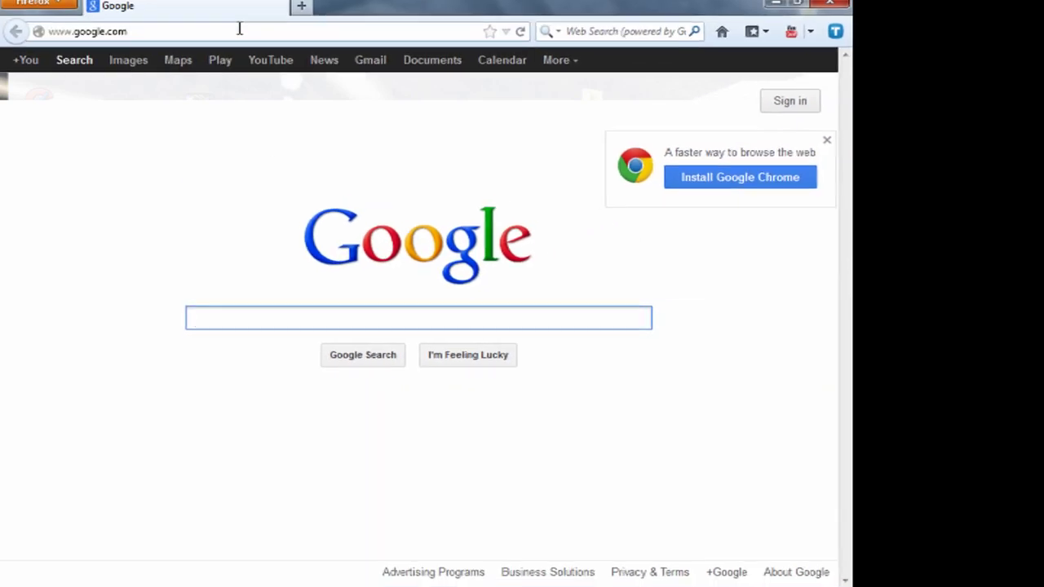
{"action": "left_click", "coordinate": [239, 30]}
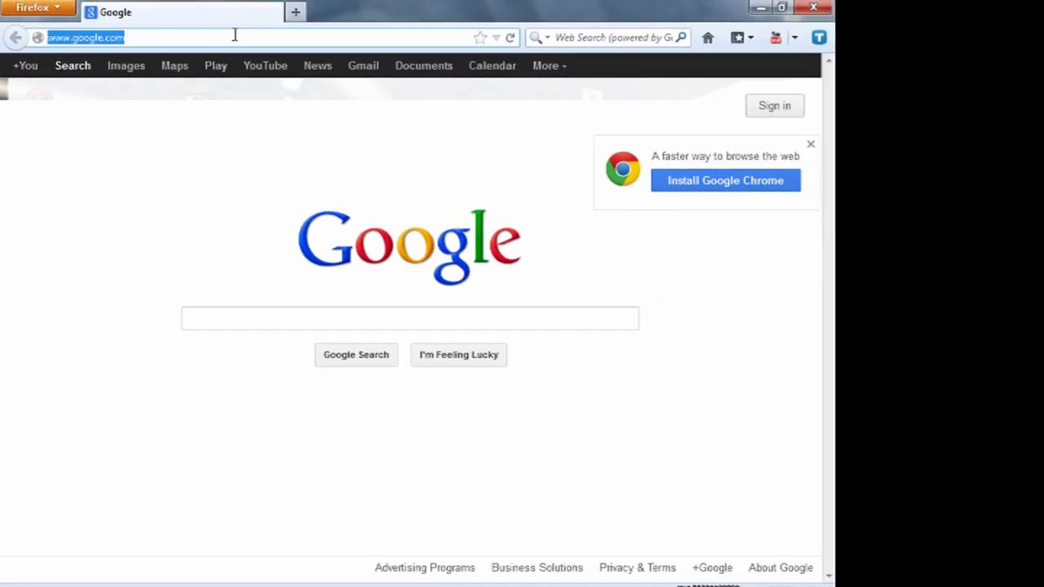
{"action": "type", "text": "https://addons.mozilla.org/en-US/firefox/addon/tamper-data/"}
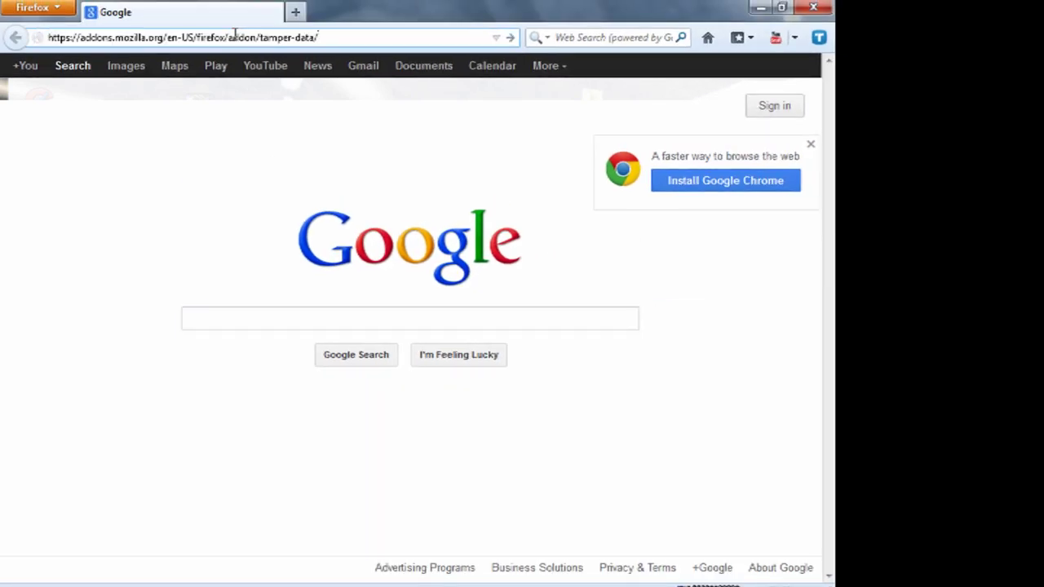
{"action": "key", "text": "Return"}
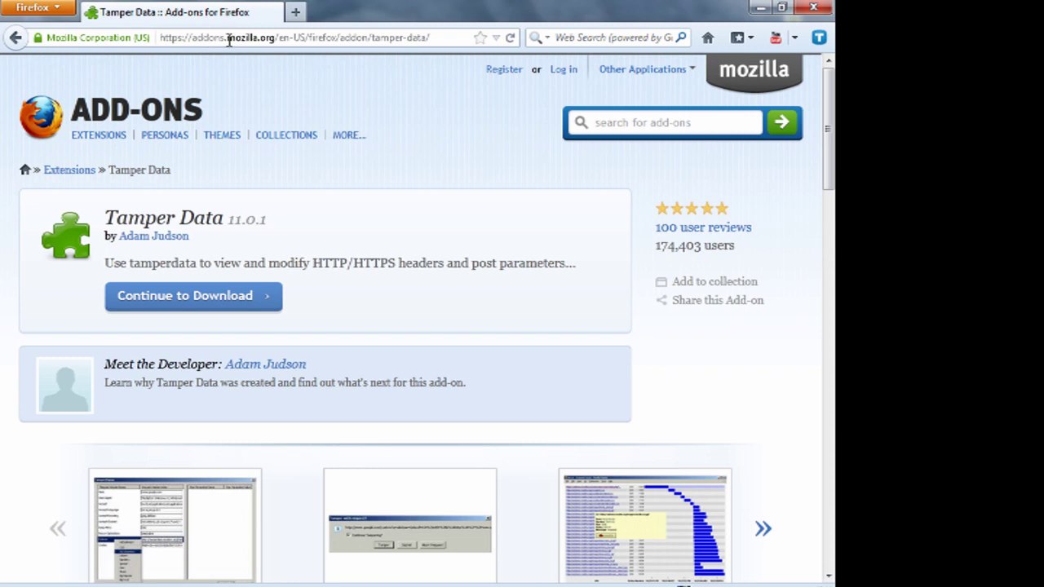
- Continue to the Tamper Data download, accept its End-User License Agreement and install the add-on
{"action": "mouse_move", "coordinate": [173, 137]}
{"action": "left_click", "coordinate": [209, 297]}
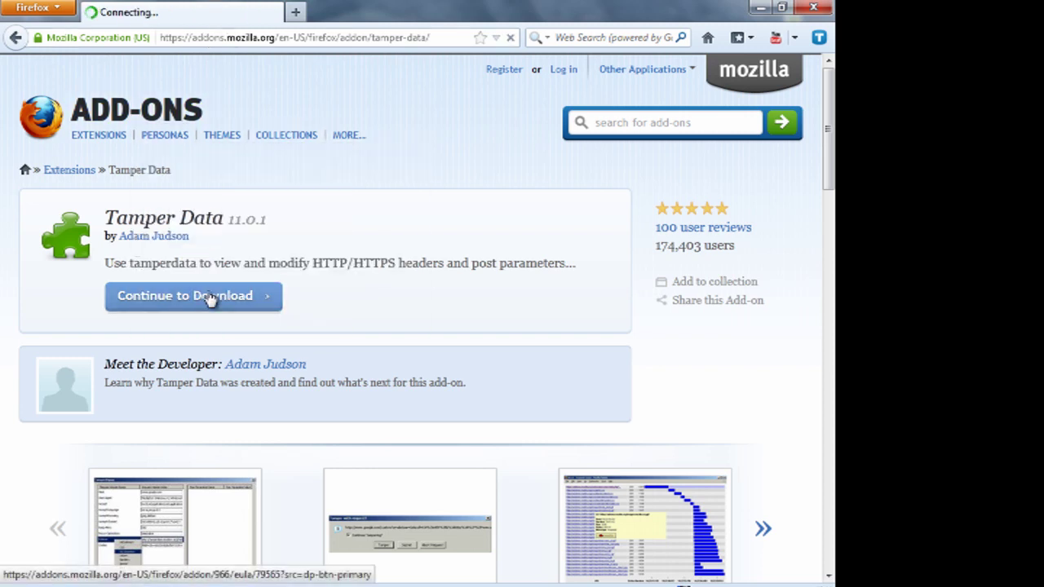
{"action": "left_click", "coordinate": [270, 363]}
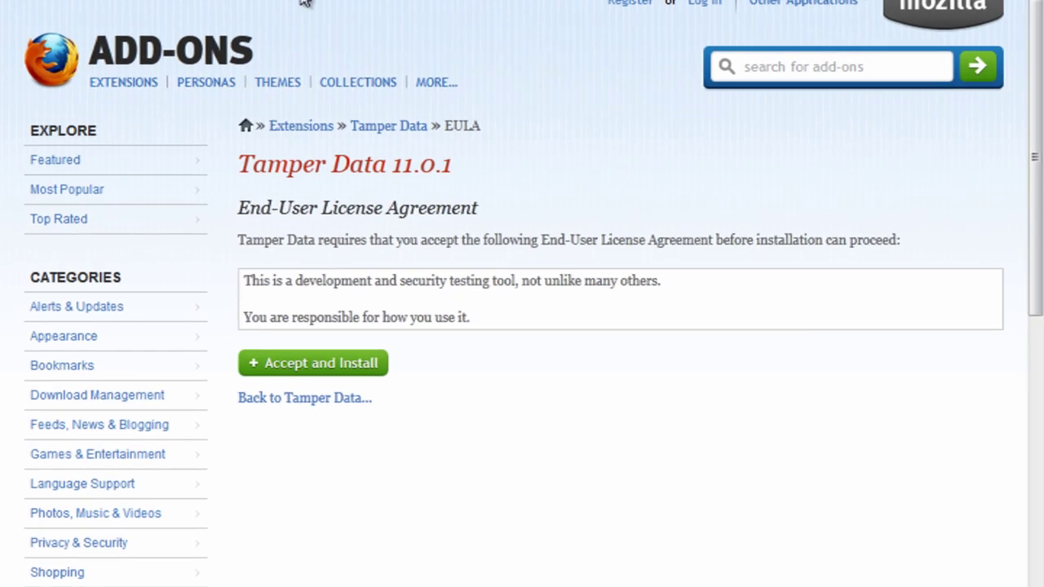
- Open the instaflow.in website and go to the Instaflow Gold purchase section
{"action": "type", "text": "insta"}
{"action": "key", "text": "Return"}
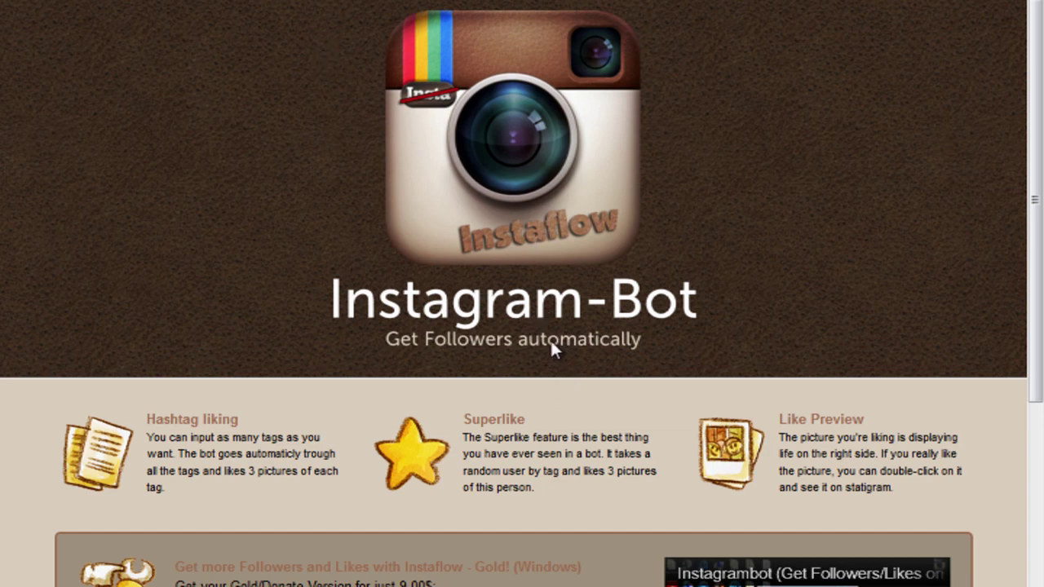
{"action": "scroll", "coordinate": [457, 367], "scroll_direction": "down", "scroll_amount": 3}
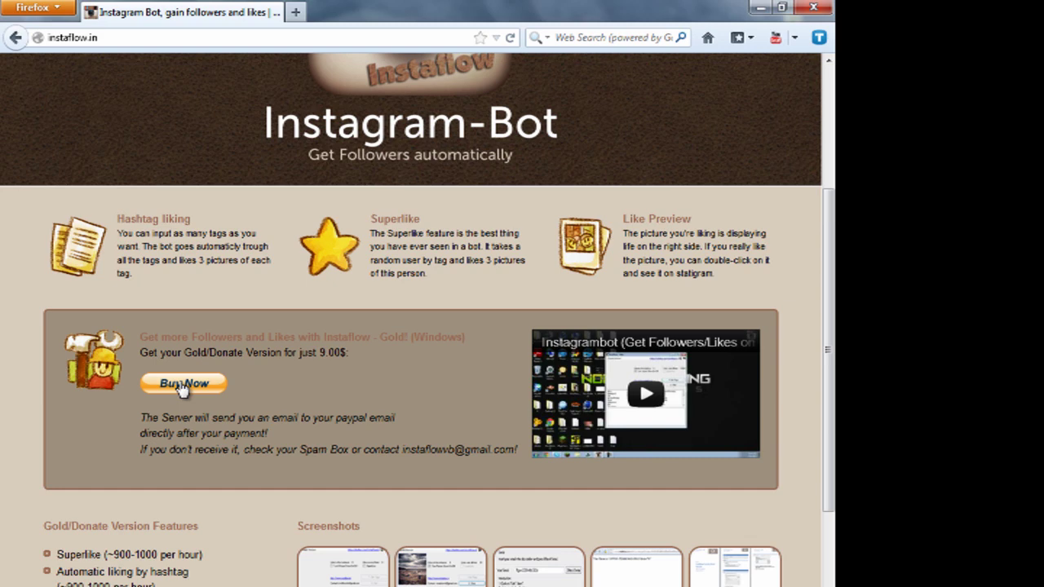
{"action": "left_click", "coordinate": [182, 384]}
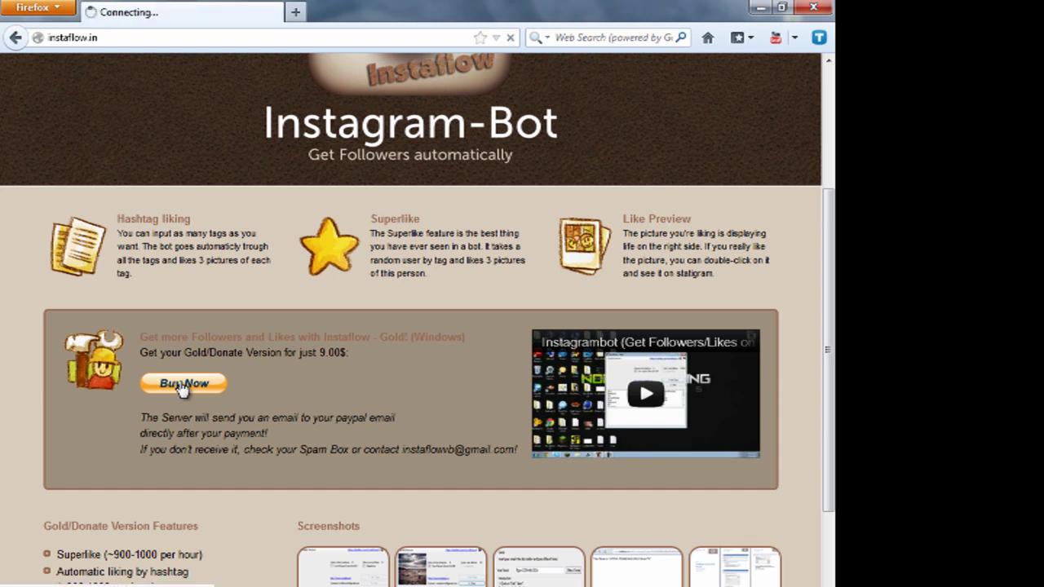
{"action": "left_click", "coordinate": [15, 41]}
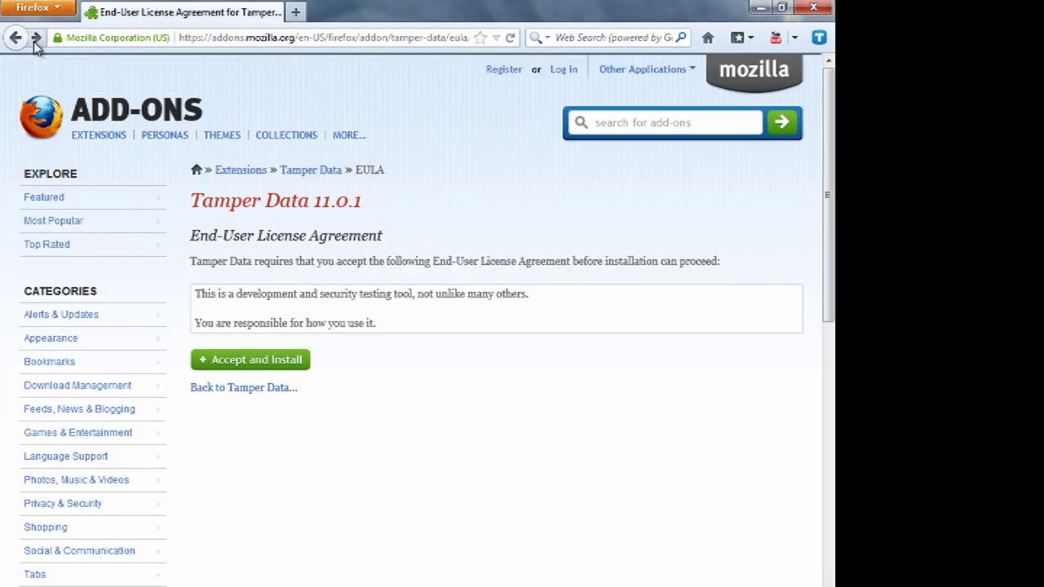
{"action": "left_click", "coordinate": [36, 39]}
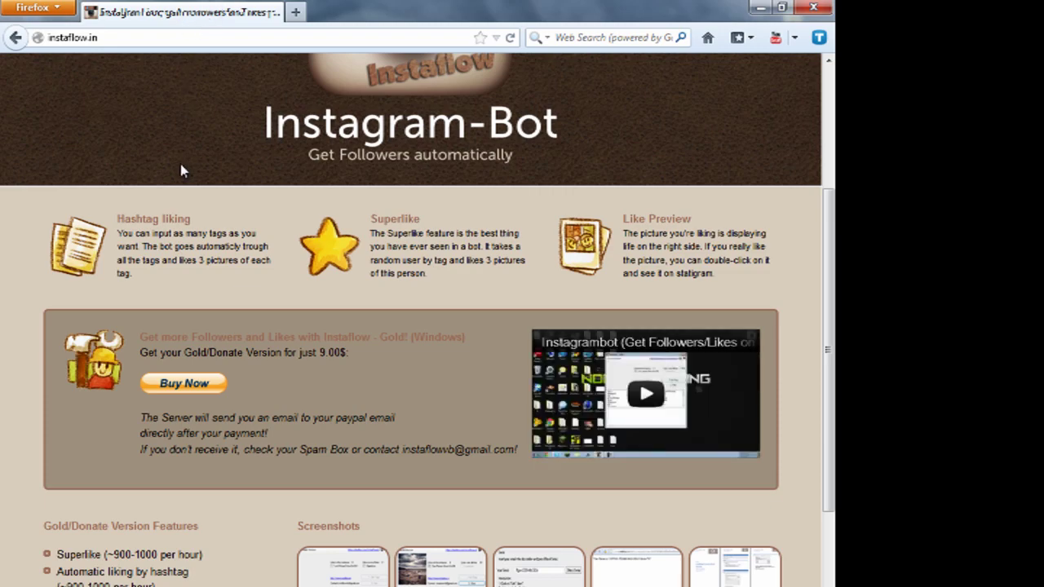
- Open the Tamper Data window and place it beside the Instaflow Gold purchase section
{"action": "key", "text": "alt"}
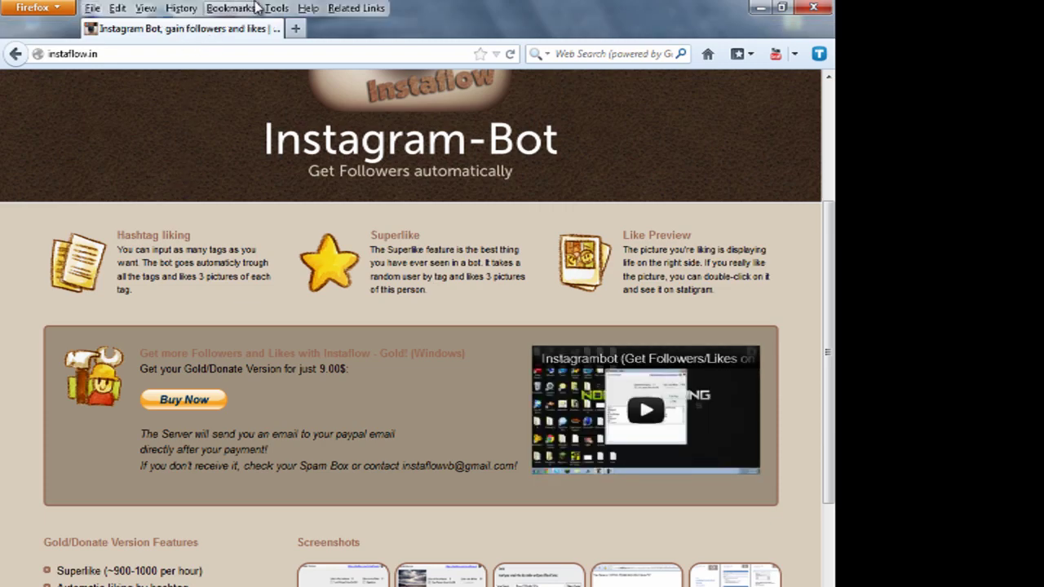
{"action": "left_click", "coordinate": [275, 8]}
{"action": "left_click", "coordinate": [302, 192]}
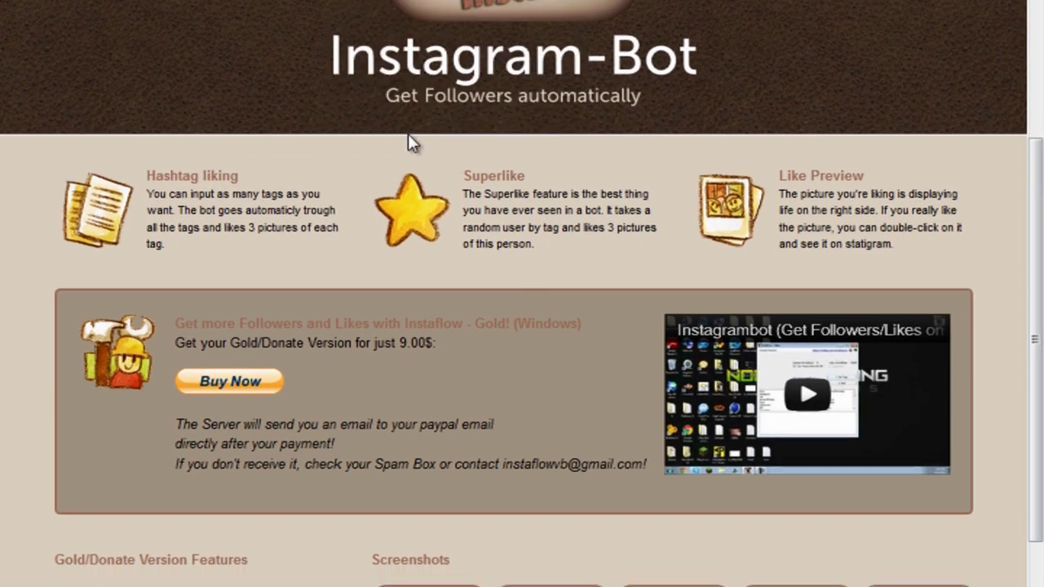
{"action": "left_click_drag", "start_coordinate": [373, 5], "coordinate": [655, 4]}
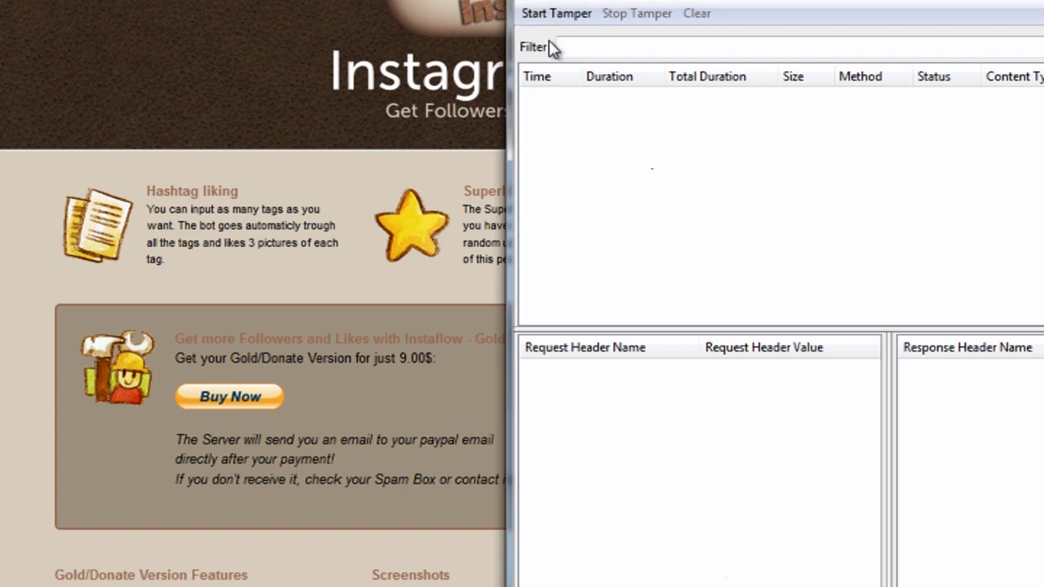
- Start intercepting requests in Tamper Data and trigger the purchase request for Instaflow Gold
{"action": "left_click", "coordinate": [570, 15]}
{"action": "left_click", "coordinate": [231, 398]}
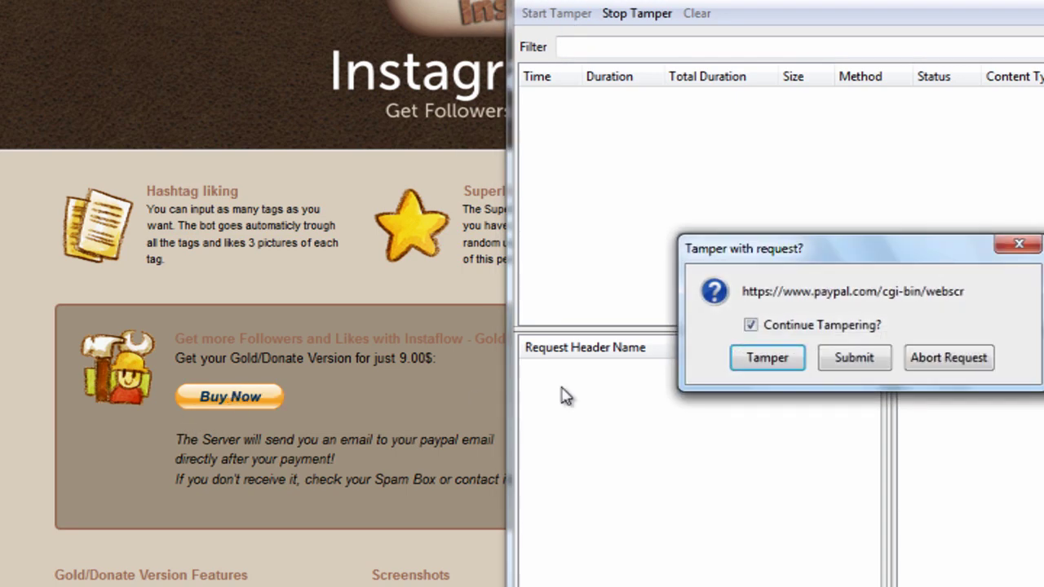
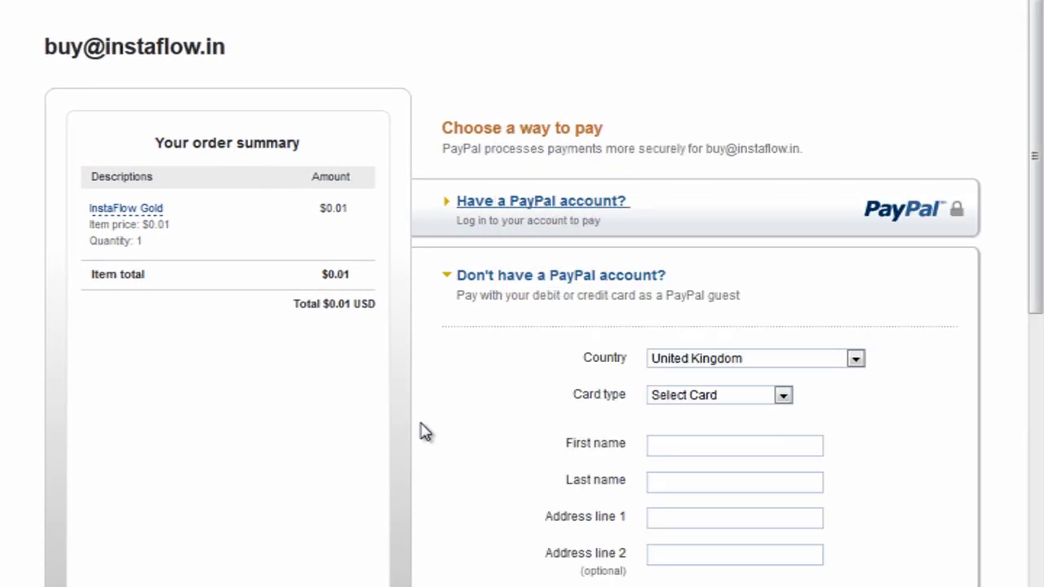
- Compare the InstaFlow Gold amount in the PayPal order summary with the price advertised on instaflow.in in a new tab
{"action": "left_click_drag", "start_coordinate": [322, 208], "coordinate": [375, 231]}
{"action": "left_click", "coordinate": [322, 227]}
{"action": "key", "text": "ctrl+t"}
{"action": "type", "text": "insta"}
{"action": "key", "text": "Return"}
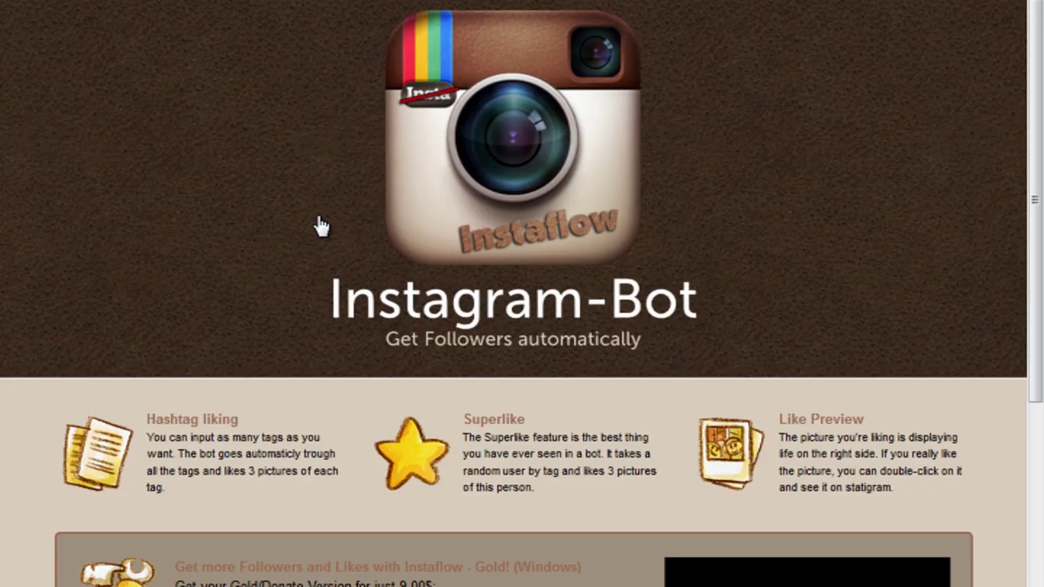
{"action": "scroll", "coordinate": [363, 226], "scroll_direction": "down", "scroll_amount": 3}
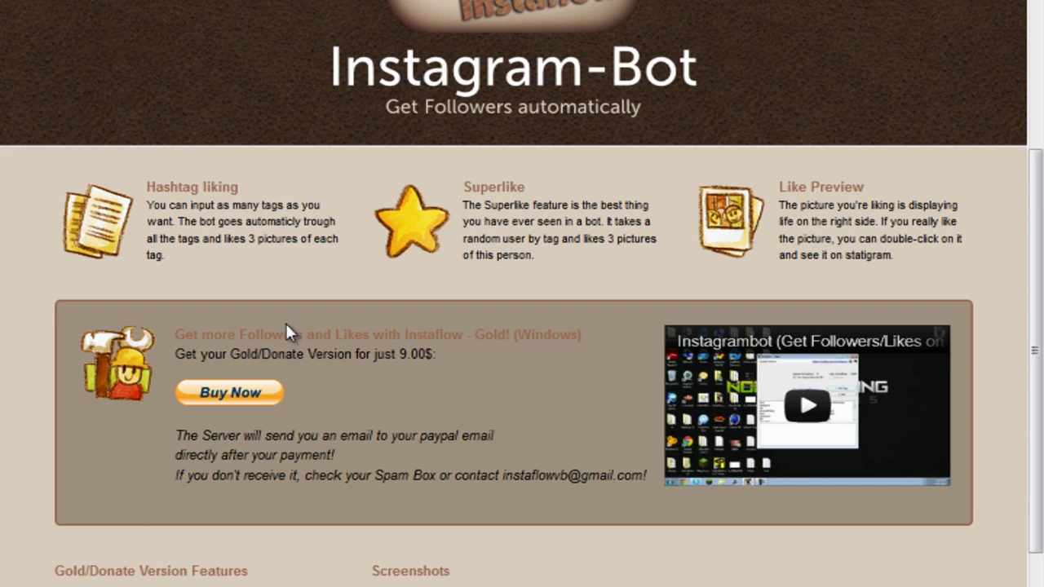
{"action": "left_click_drag", "start_coordinate": [280, 357], "coordinate": [426, 365]}
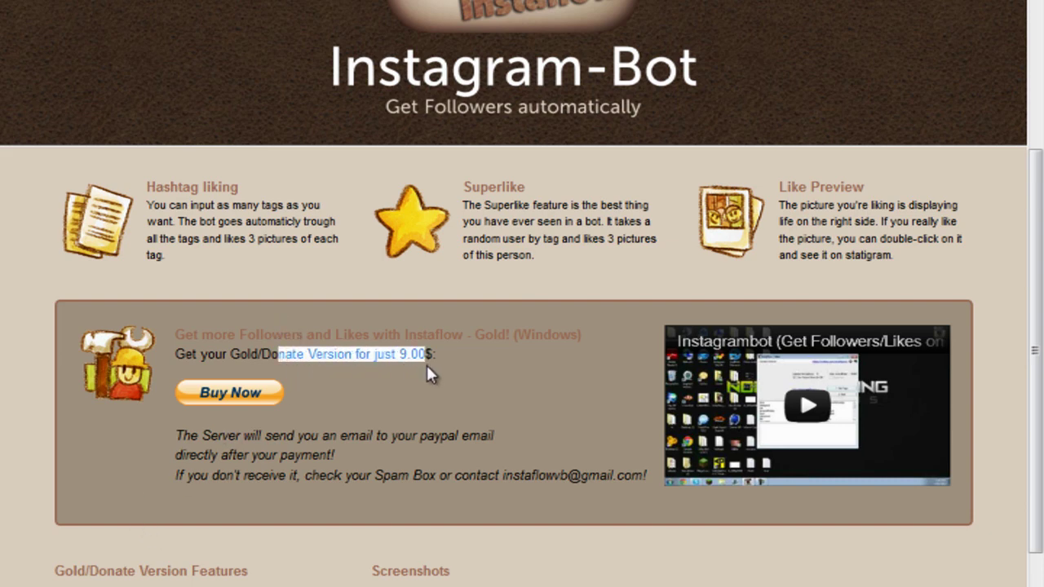
{"action": "left_click", "coordinate": [426, 363]}
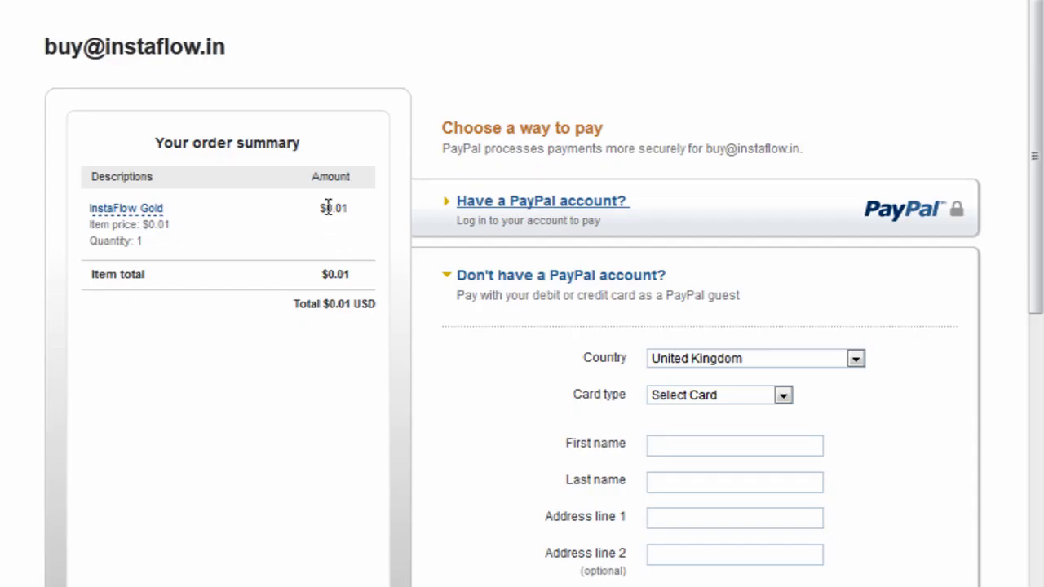
{"action": "left_click_drag", "start_coordinate": [320, 206], "coordinate": [350, 207]}
{"action": "left_click", "coordinate": [344, 209]}
- Choose to pay with an existing PayPal account and log in with the account e-mail and password
{"action": "scroll", "coordinate": [384, 203], "scroll_direction": "down", "scroll_amount": 3}
{"action": "scroll", "coordinate": [407, 201], "scroll_direction": "up", "scroll_amount": 2}
{"action": "scroll", "coordinate": [457, 163], "scroll_direction": "down", "scroll_amount": 1}
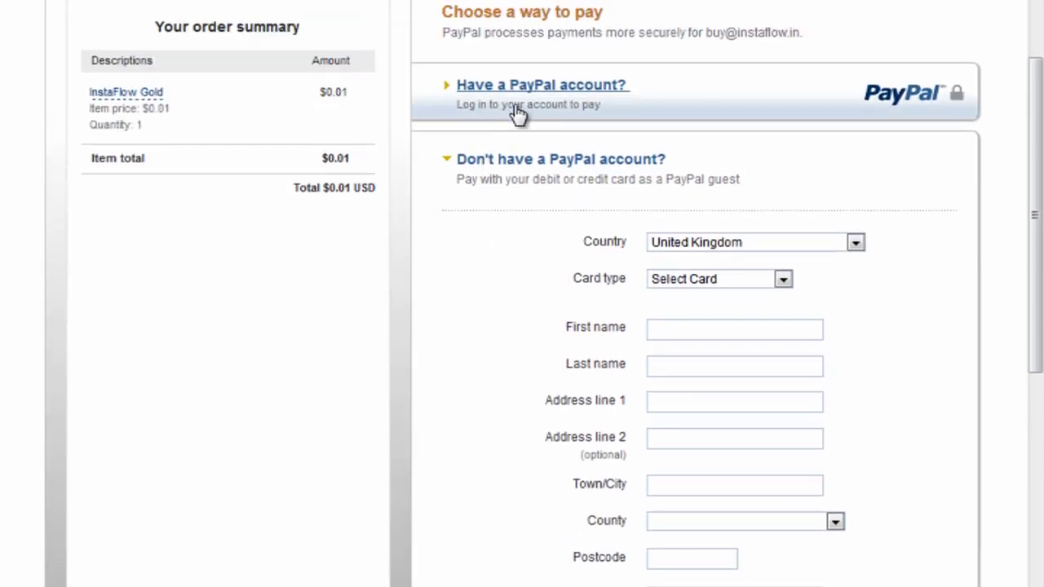
{"action": "left_click", "coordinate": [515, 106]}
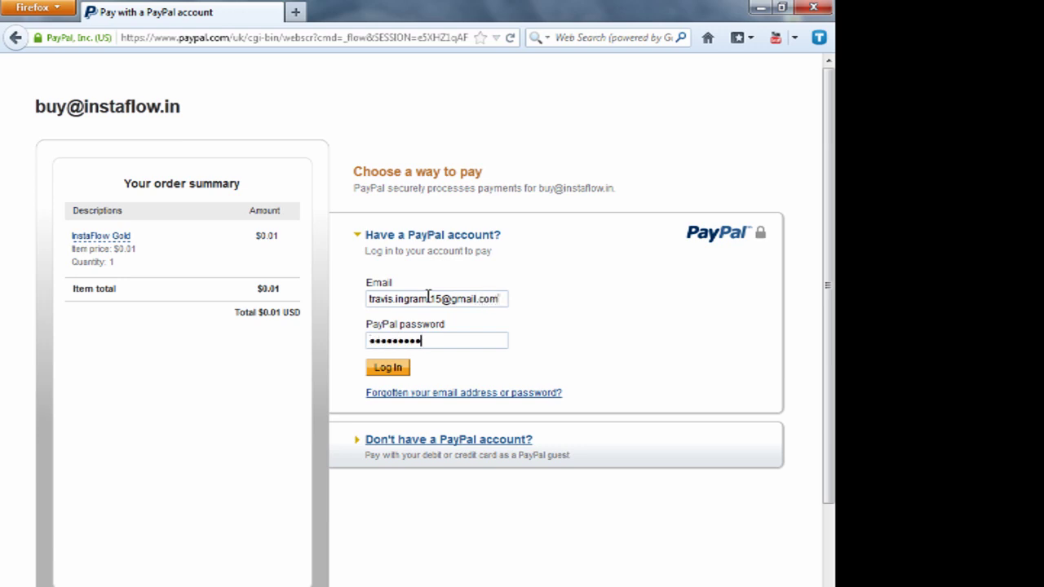
{"action": "key", "text": "Return"}
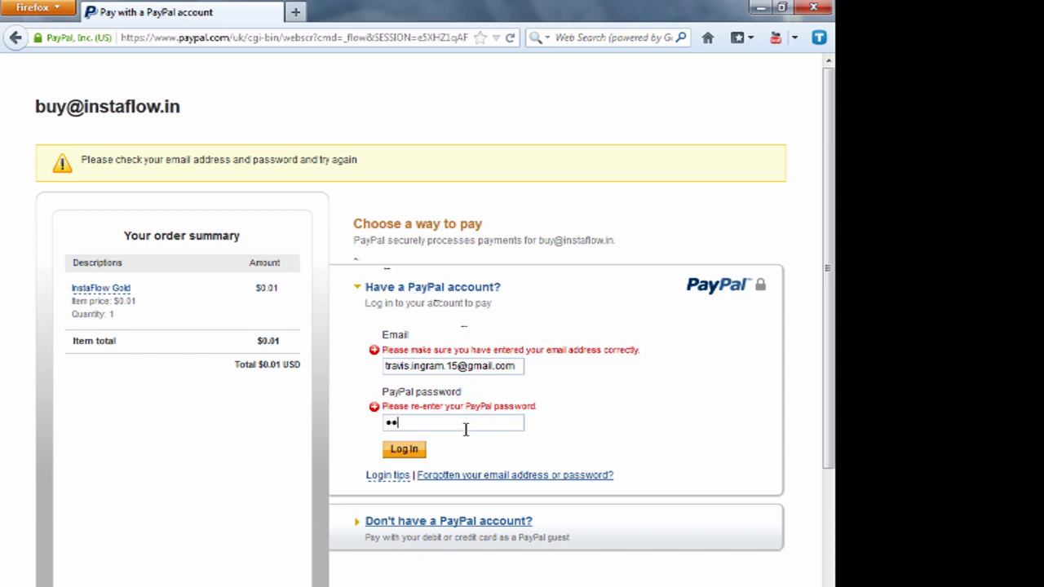
{"action": "key", "text": "ctrl+a"}
{"action": "type", "text": "•"}
{"action": "key", "text": "Return"}
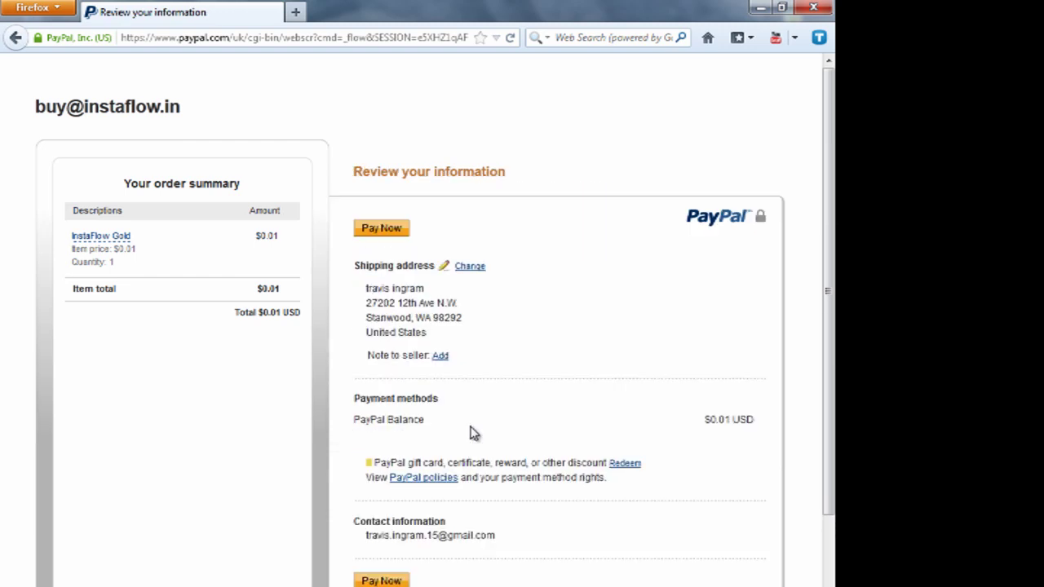
- Review the order information and payment method, and submit the InstaFlow Gold payment from the PayPal balance
{"action": "scroll", "coordinate": [351, 310], "scroll_direction": "down", "scroll_amount": 2}
{"action": "scroll", "coordinate": [371, 477], "scroll_direction": "up", "scroll_amount": 2}
{"action": "scroll", "coordinate": [540, 385], "scroll_direction": "down", "scroll_amount": 2}
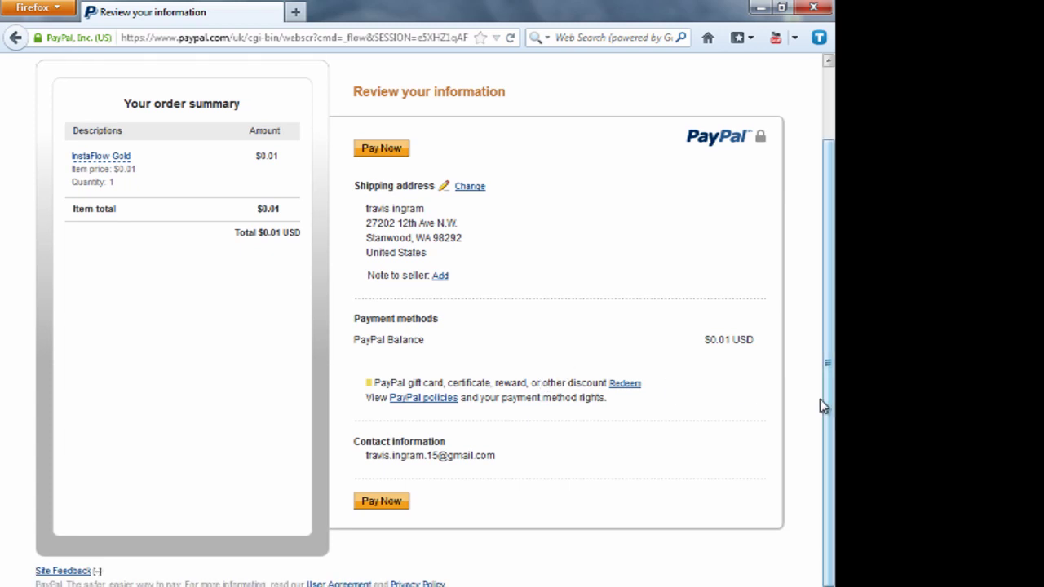
{"action": "left_click_drag", "start_coordinate": [706, 353], "coordinate": [738, 340]}
{"action": "left_click", "coordinate": [721, 344]}
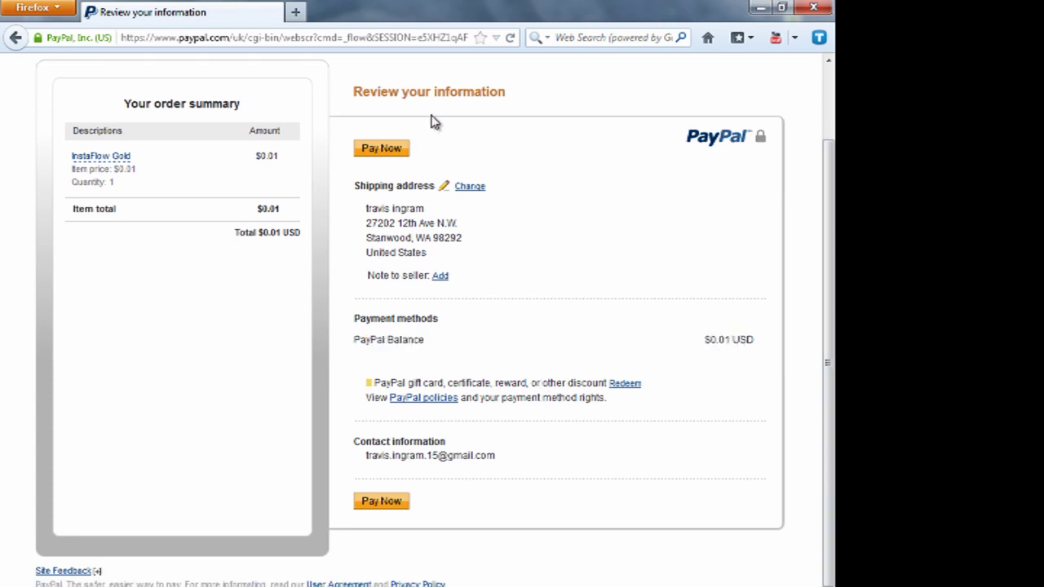
{"action": "left_click", "coordinate": [379, 155]}
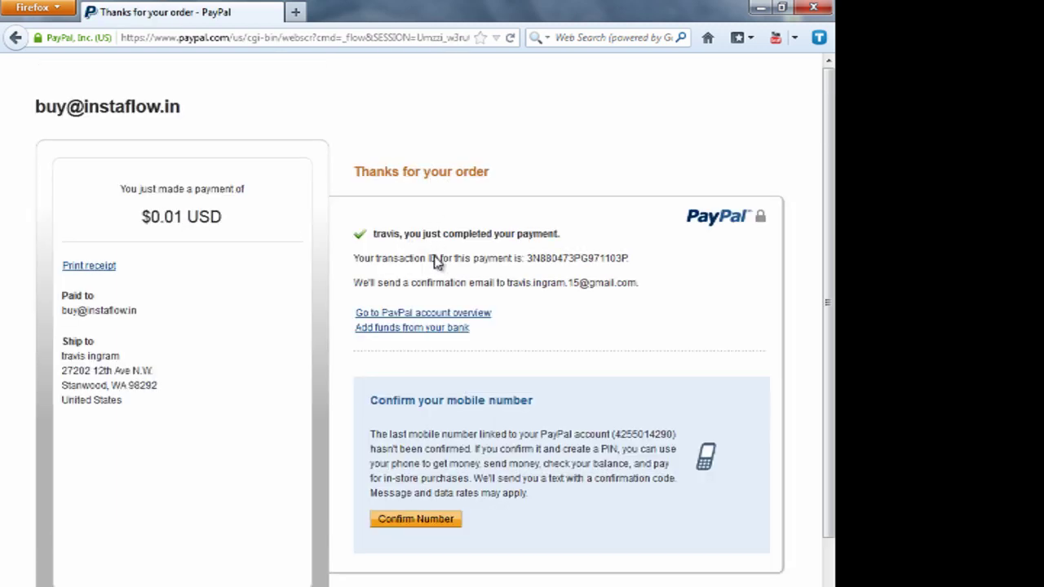
- Examine the payment completion notice and the amount paid on the order confirmation page
{"action": "left_click_drag", "start_coordinate": [421, 232], "coordinate": [568, 250]}
{"action": "left_click", "coordinate": [469, 256]}
{"action": "left_click_drag", "start_coordinate": [205, 215], "coordinate": [2, 219]}
{"action": "left_click", "coordinate": [217, 293]}
{"action": "left_click", "coordinate": [260, 39]}
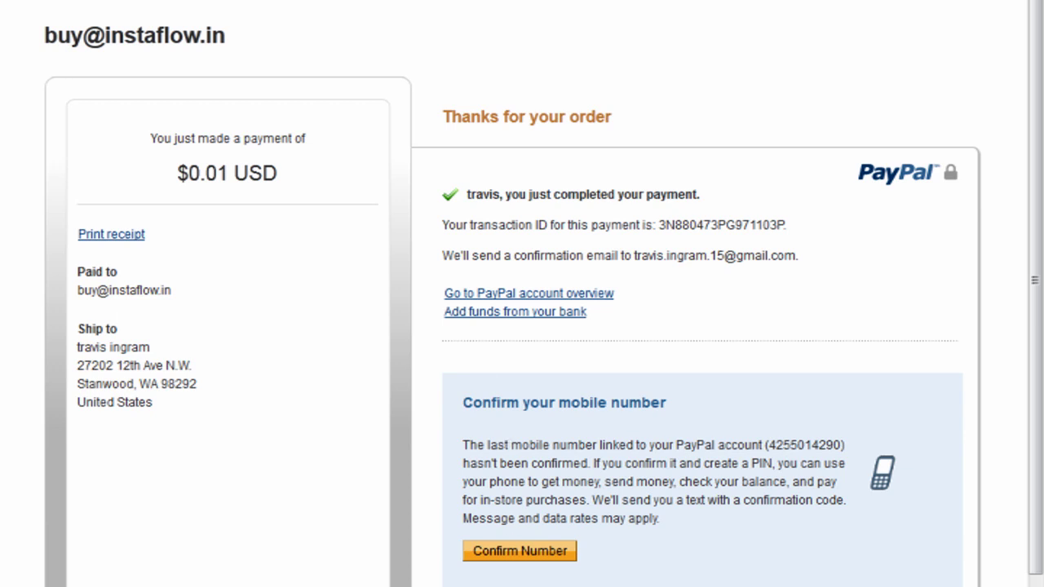
{"action": "left_click", "coordinate": [551, 586]}
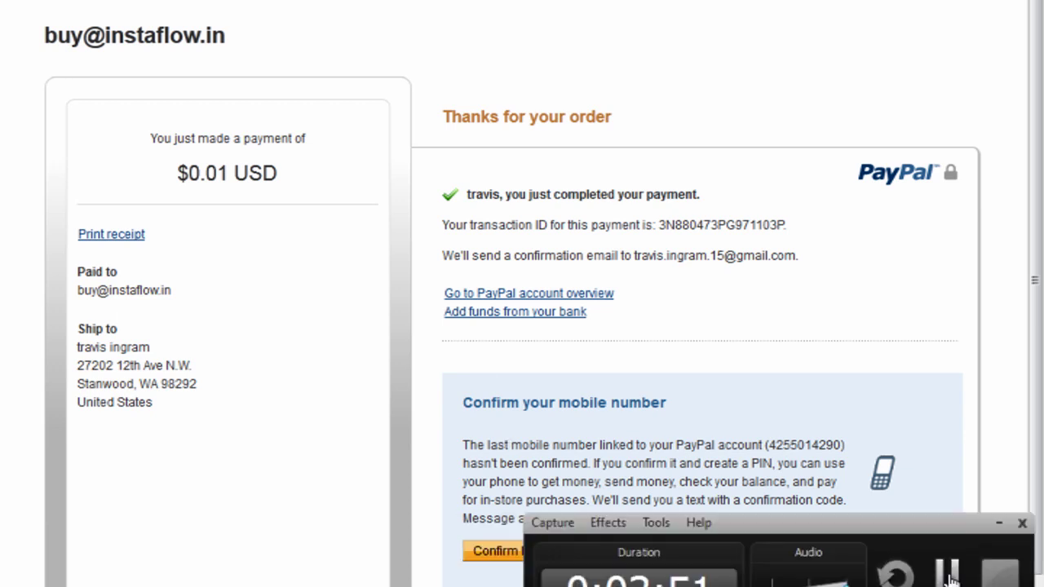